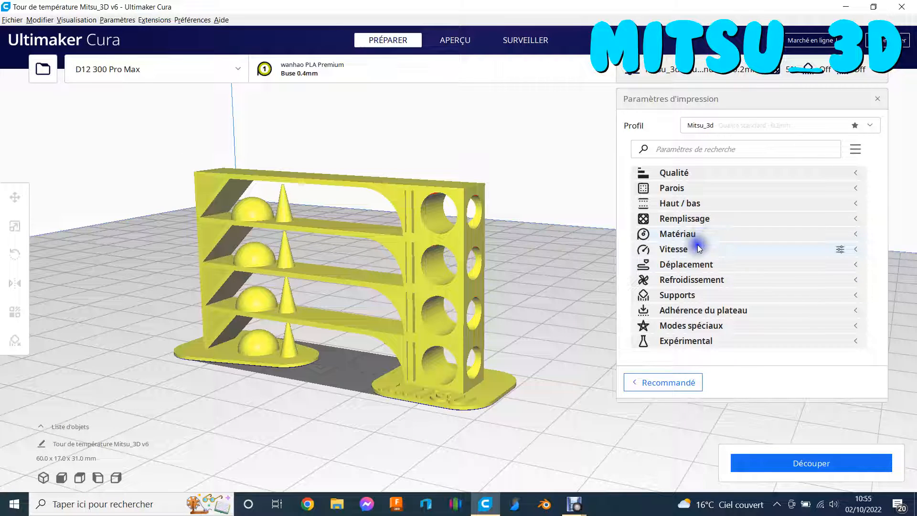
Examine the print speed values in the Vitesse settings.
{"action": "left_click", "coordinate": [697, 248]}
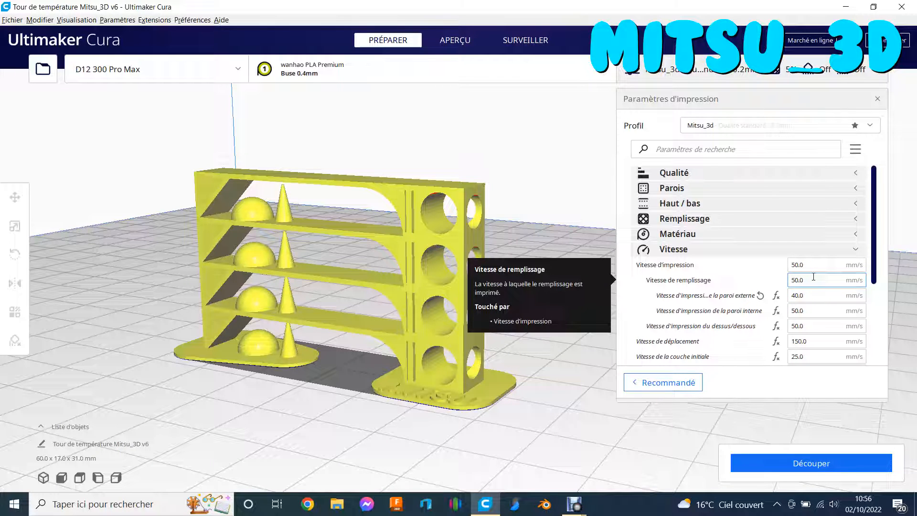
{"action": "left_click", "coordinate": [727, 251]}
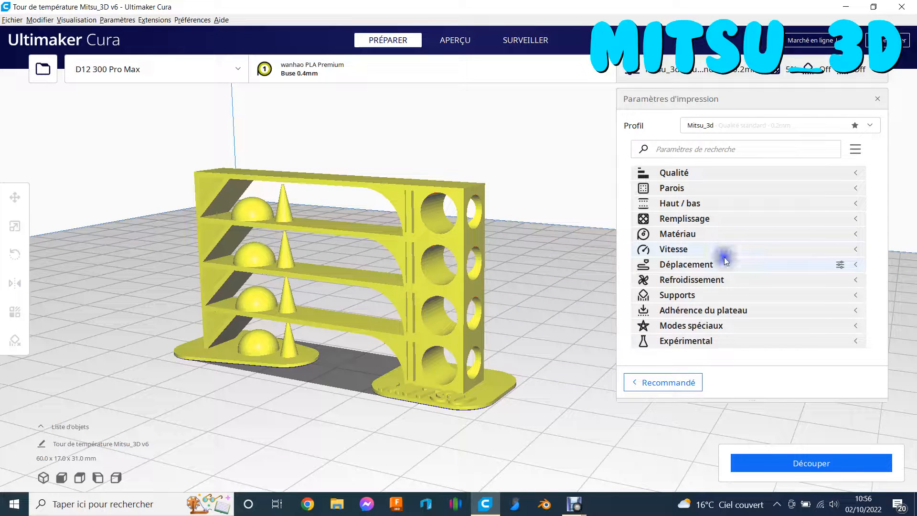
{"action": "left_click", "coordinate": [343, 297]}
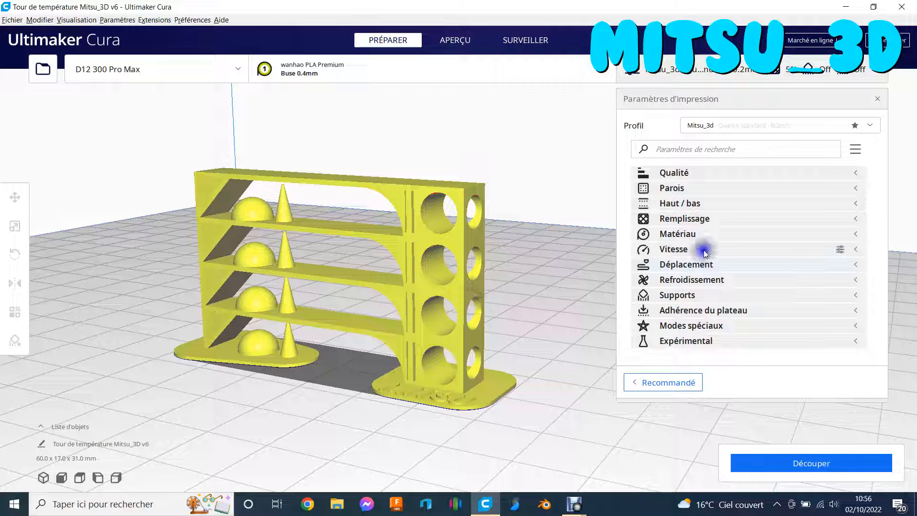
Set the material's printing temperature to 210 °C, leave the build plate temperature as it is, and close the print settings.
{"action": "left_click", "coordinate": [719, 233]}
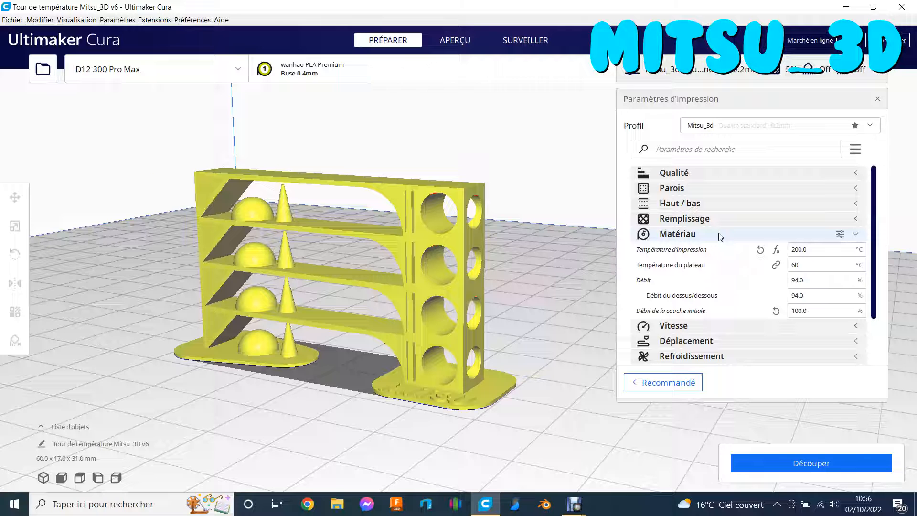
{"action": "left_click", "coordinate": [641, 281]}
{"action": "left_click", "coordinate": [498, 376]}
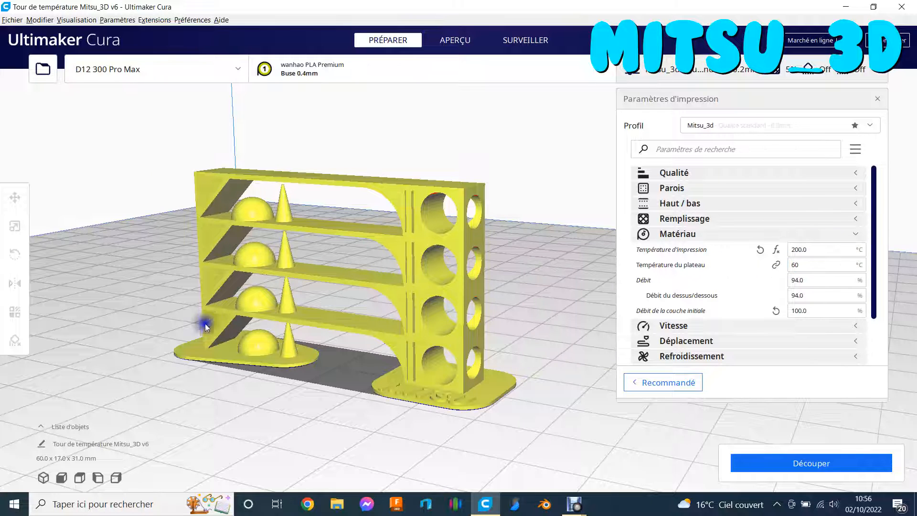
{"action": "left_click_drag", "start_coordinate": [820, 251], "coordinate": [793, 248]}
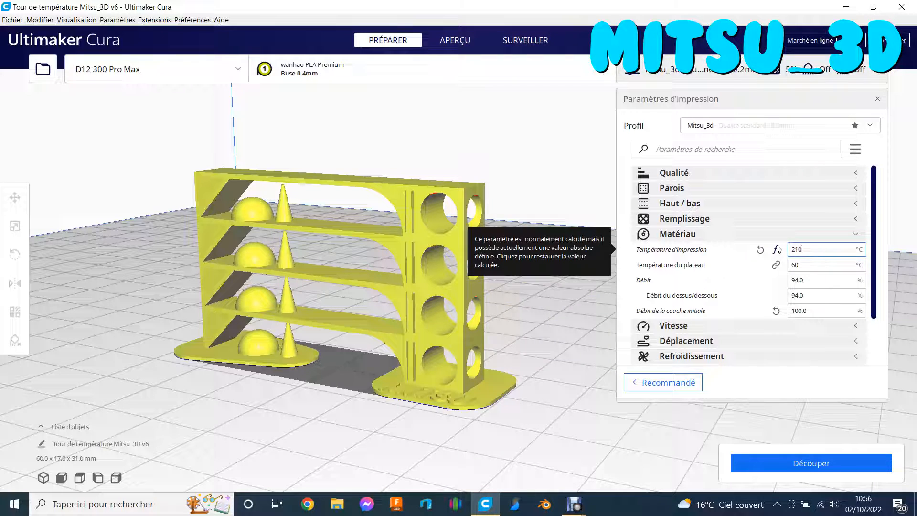
{"action": "type", "text": "210"}
{"action": "left_click", "coordinate": [825, 264]}
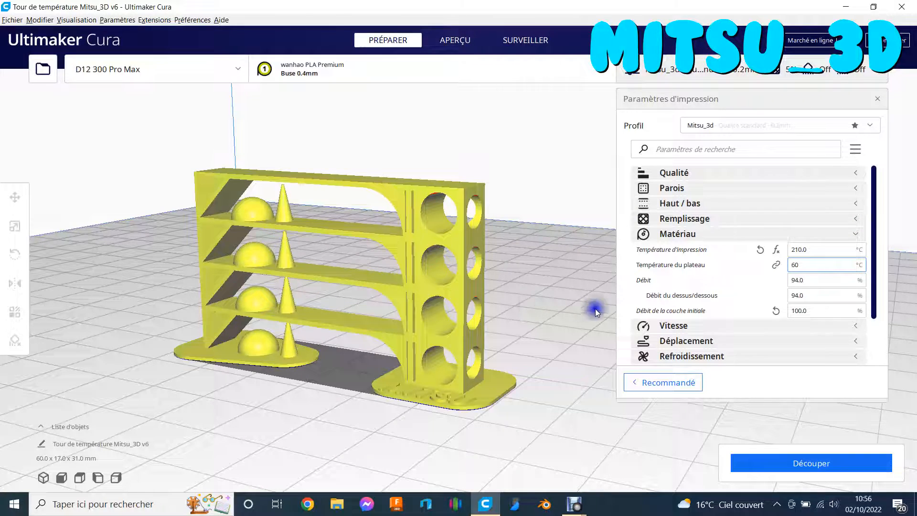
{"action": "mouse_move", "coordinate": [668, 251]}
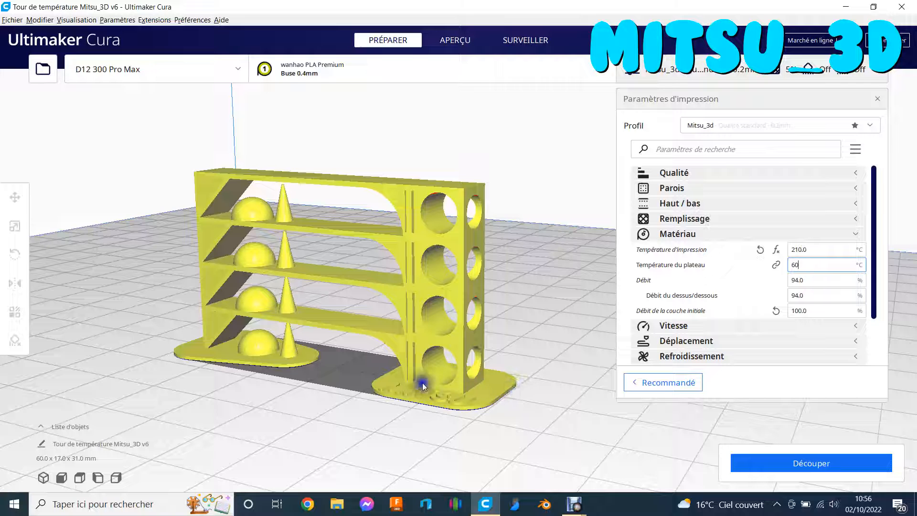
{"action": "left_click", "coordinate": [709, 232]}
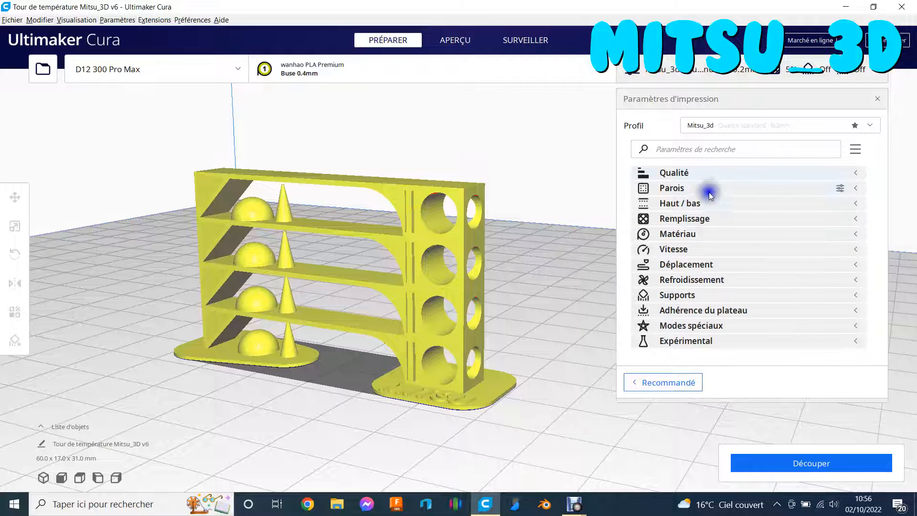
{"action": "left_click", "coordinate": [701, 69]}
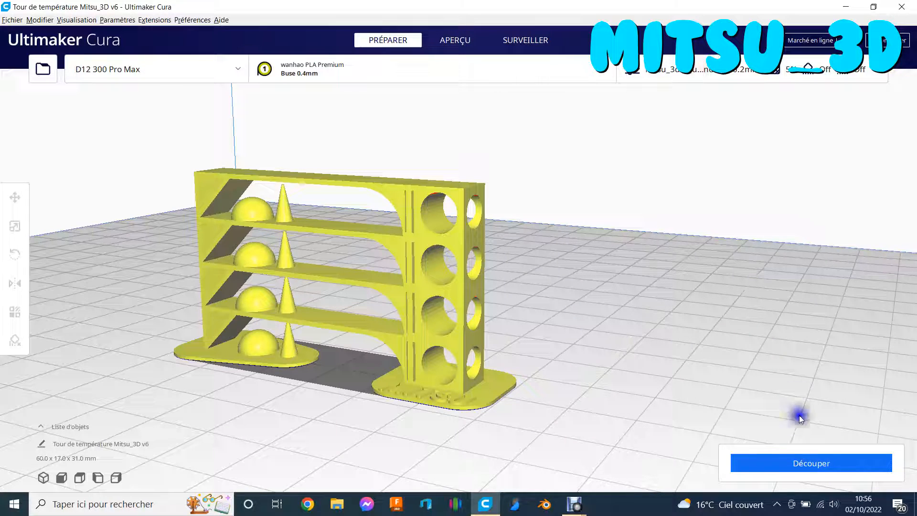
Slice the temperature tower and show its layer preview.
{"action": "left_click", "coordinate": [818, 465]}
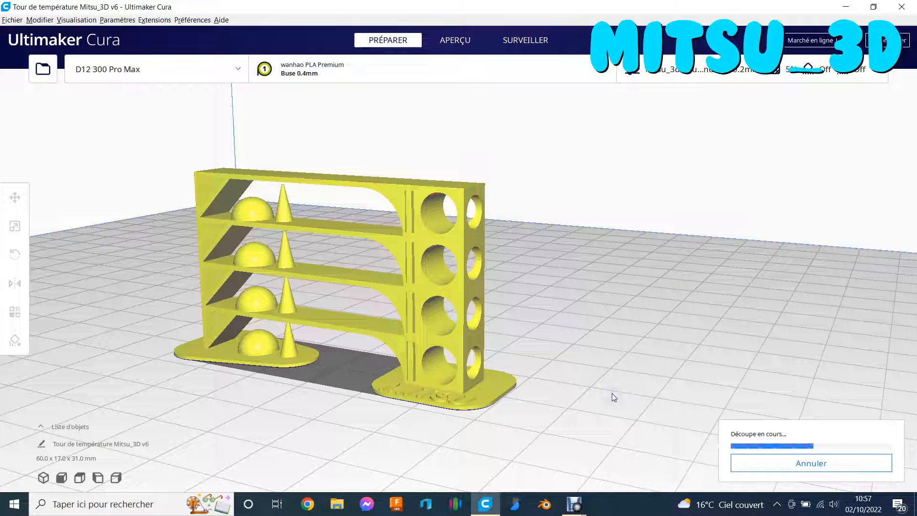
{"action": "left_click", "coordinate": [746, 458]}
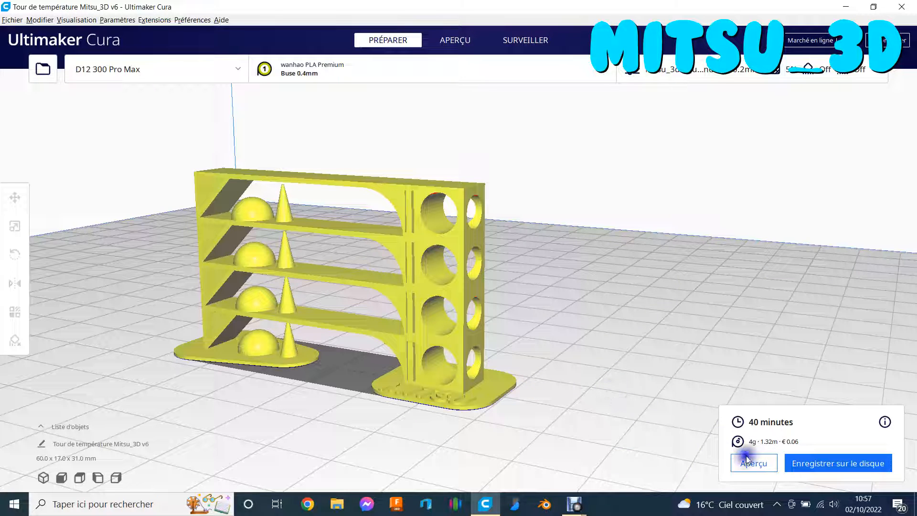
{"action": "left_click", "coordinate": [759, 464]}
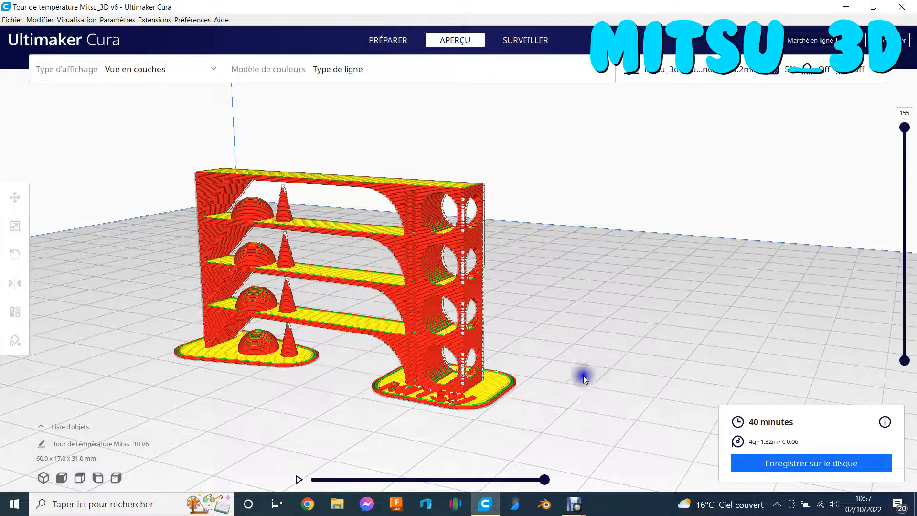
Show the tower only up to layer 41 to inspect the first bridge above the MITSU base.
{"action": "right_click_drag", "start_coordinate": [583, 376], "coordinate": [608, 345]}
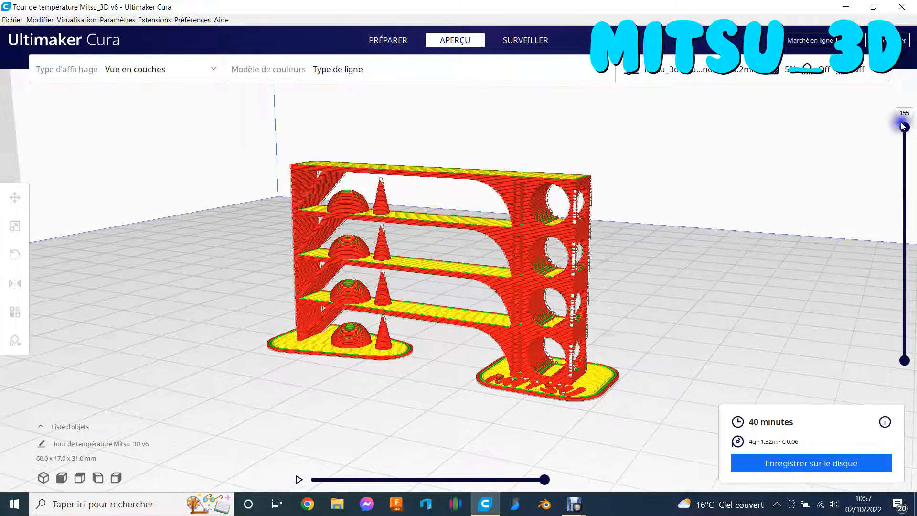
{"action": "left_click_drag", "start_coordinate": [903, 127], "coordinate": [912, 297]}
{"action": "scroll", "coordinate": [517, 363], "scroll_direction": "up", "scroll_amount": 5}
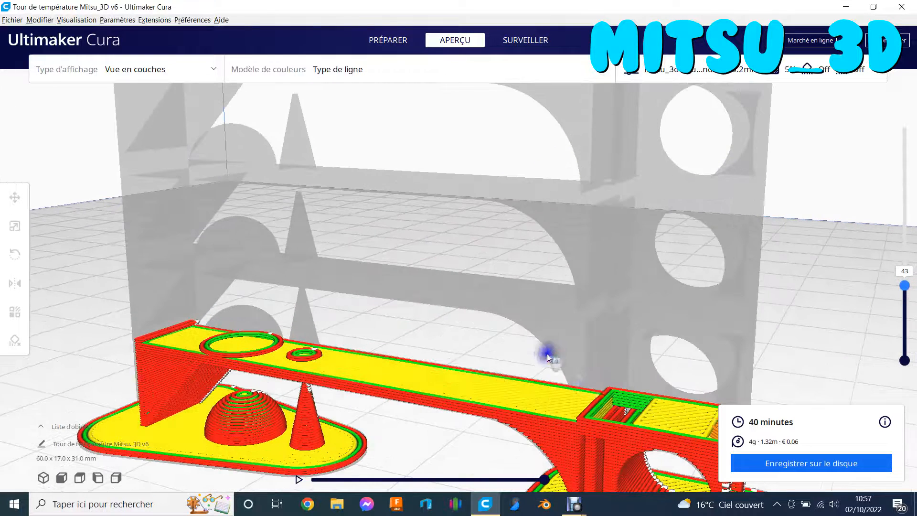
{"action": "middle_click_drag", "start_coordinate": [596, 396], "coordinate": [569, 365]}
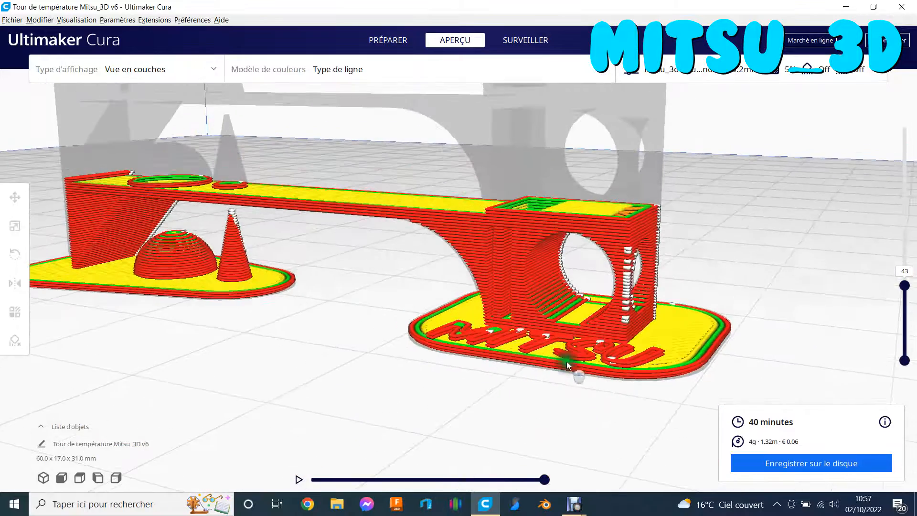
{"action": "scroll", "coordinate": [504, 224], "scroll_direction": "up", "scroll_amount": 5}
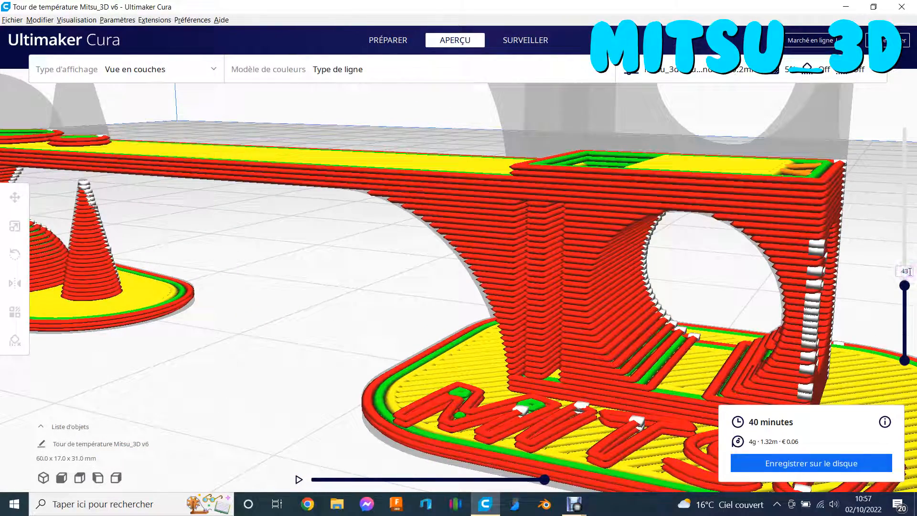
{"action": "type", "text": "1"}
{"action": "left_click", "coordinate": [876, 231]}
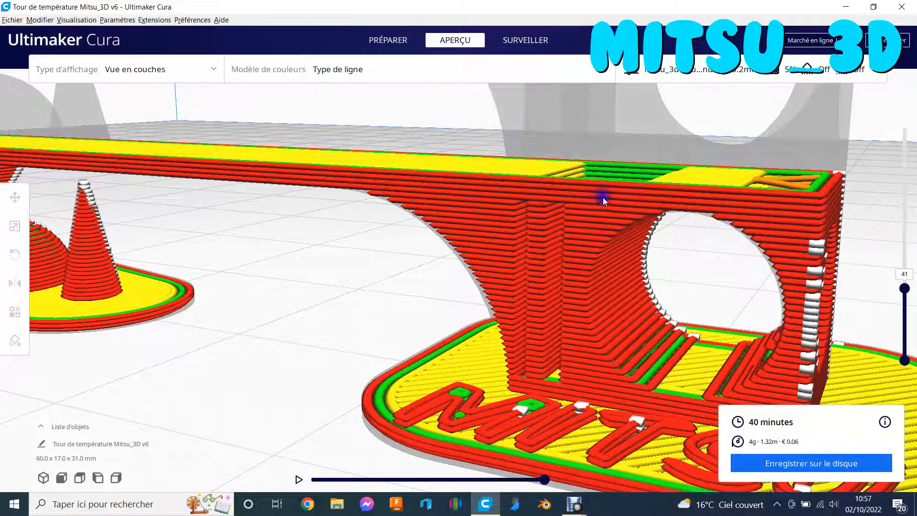
Show the preview up to layer 79 to inspect the tower's second bridge.
{"action": "left_click", "coordinate": [904, 286]}
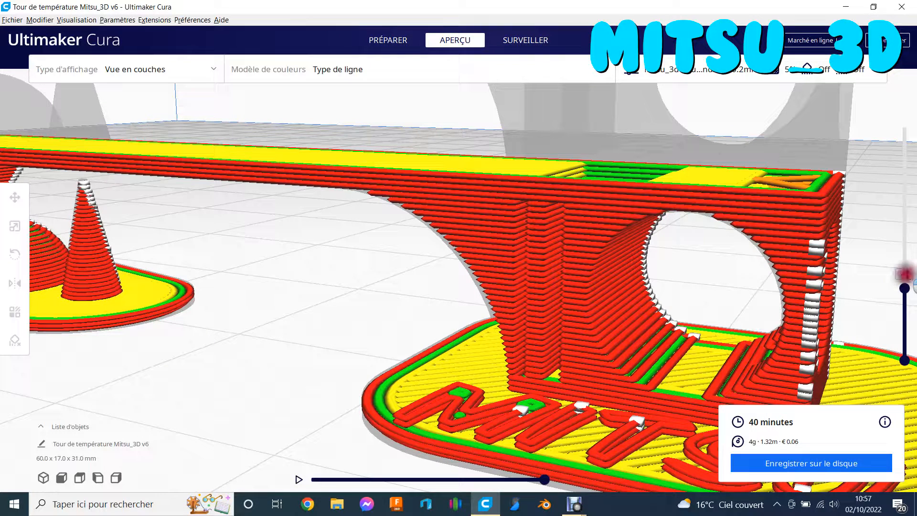
{"action": "double_click", "coordinate": [904, 274]}
{"action": "type", "text": "79"}
{"action": "left_click", "coordinate": [884, 255]}
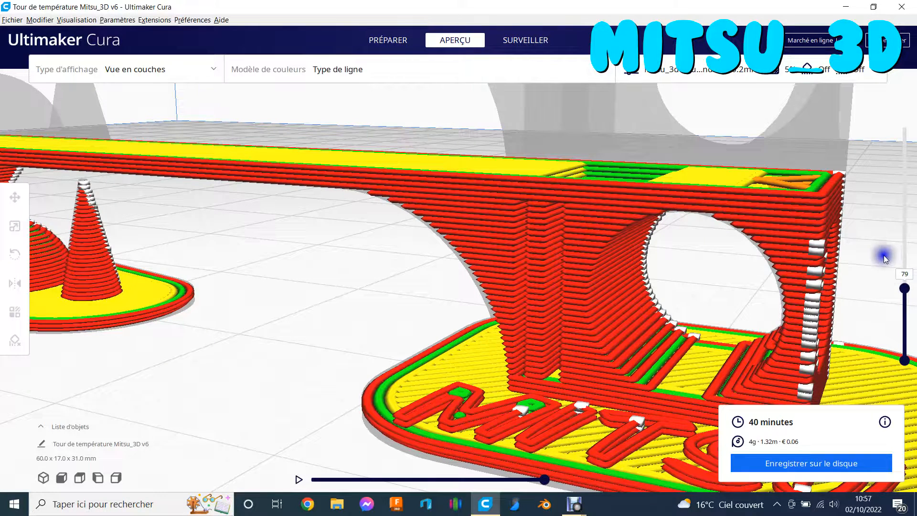
{"action": "scroll", "coordinate": [752, 174], "scroll_direction": "down", "scroll_amount": 3}
{"action": "right_click_drag", "start_coordinate": [732, 162], "coordinate": [724, 178]}
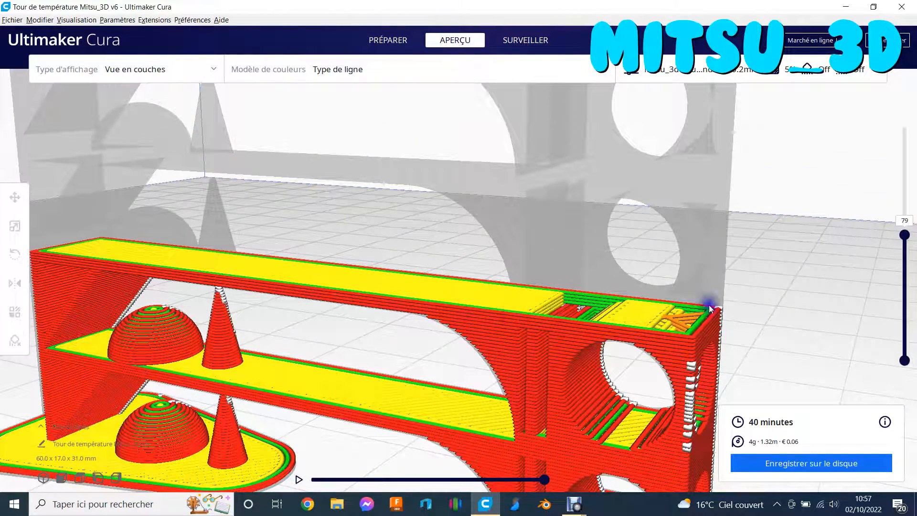
Show the preview up to layer 117 to inspect the third bridge, and restore the full display to layer 155.
{"action": "left_click", "coordinate": [906, 219]}
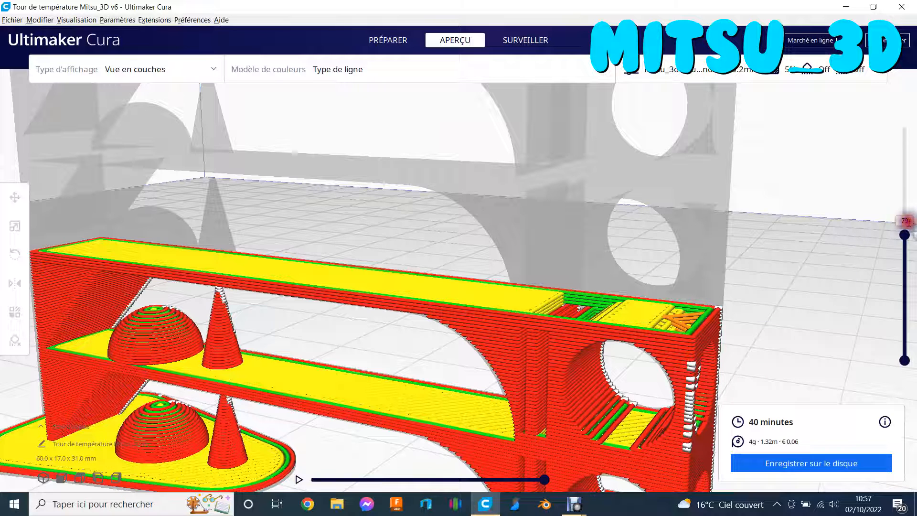
{"action": "type", "text": "117"}
{"action": "key", "text": "Return"}
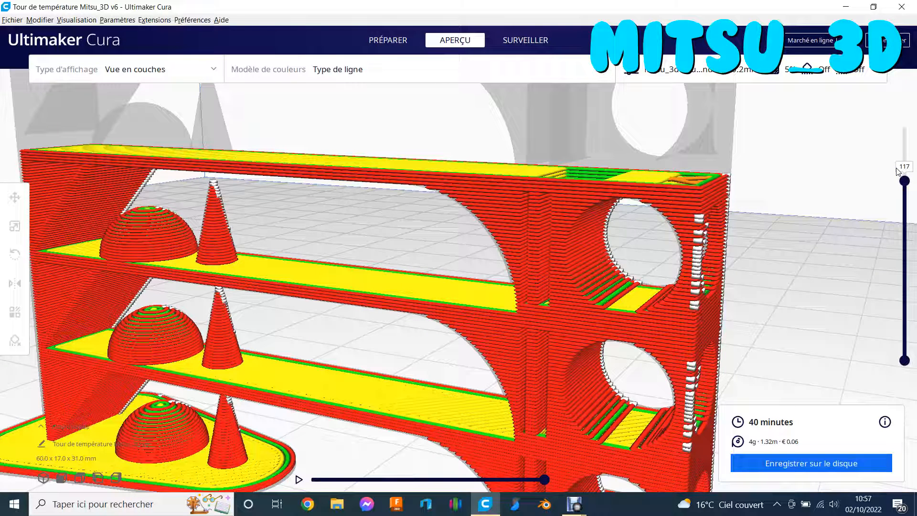
{"action": "left_click_drag", "start_coordinate": [905, 180], "coordinate": [905, 127]}
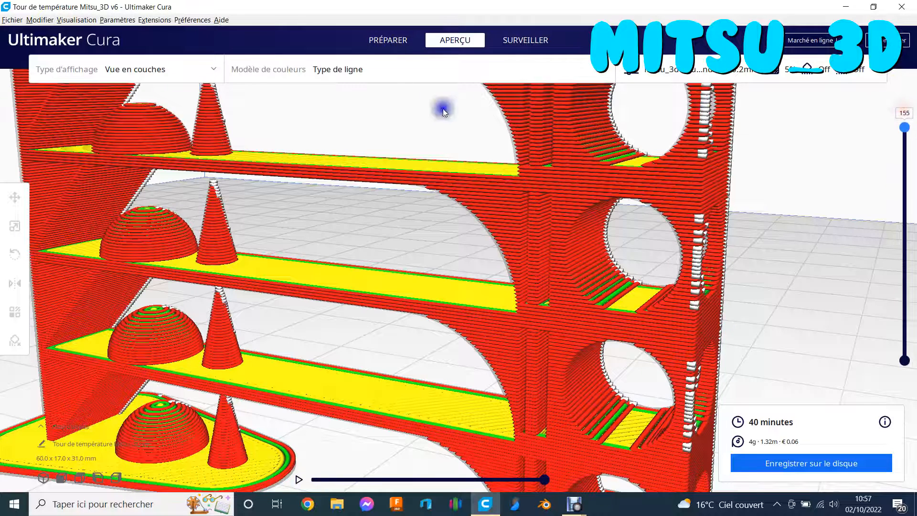
Add the ChangeAtZ 5.3.0(Experimental) script to the G-code post-processing scripts.
{"action": "left_click", "coordinate": [157, 22]}
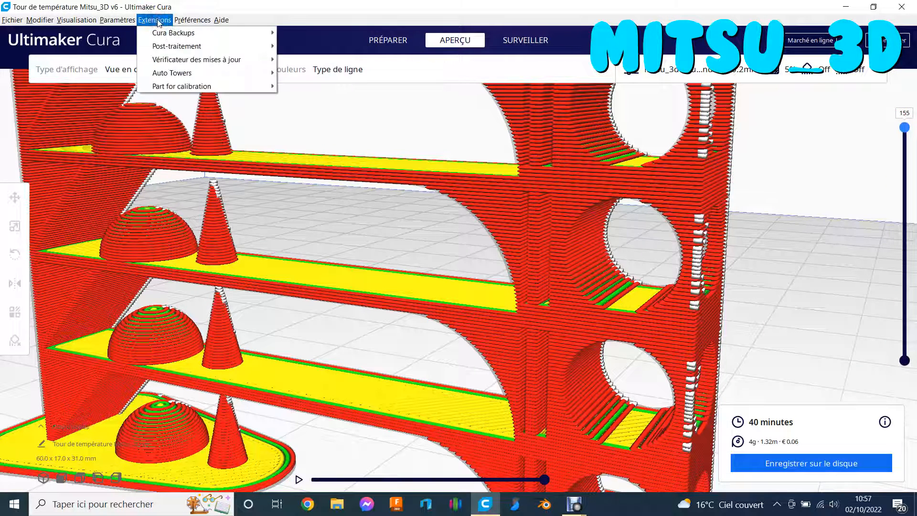
{"action": "mouse_move", "coordinate": [192, 20]}
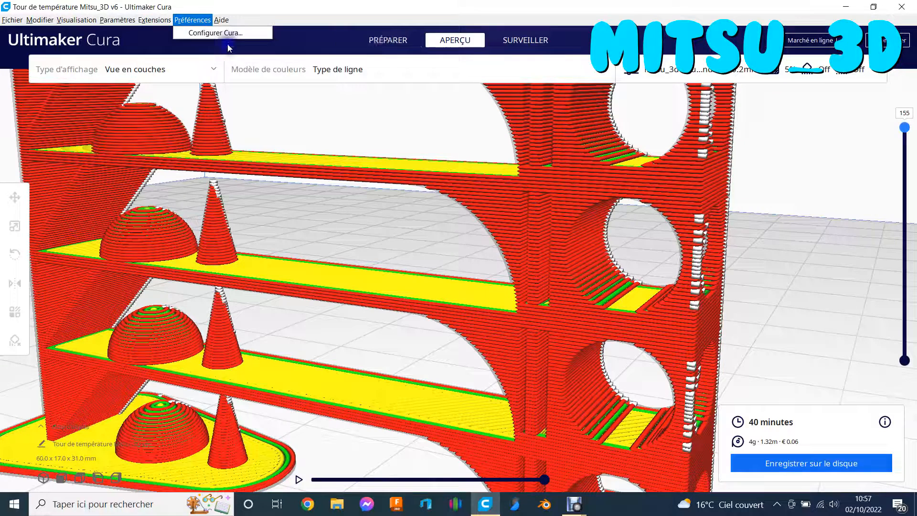
{"action": "mouse_move", "coordinate": [155, 21]}
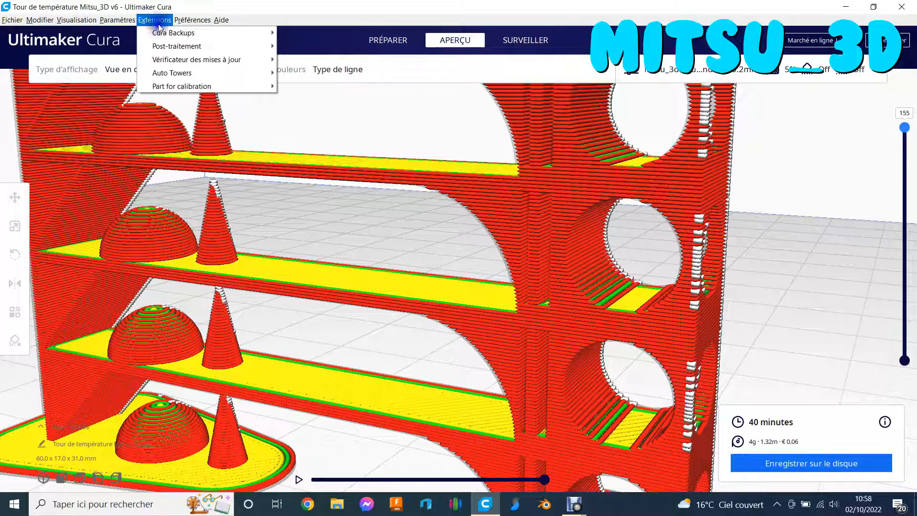
{"action": "left_click", "coordinate": [167, 46]}
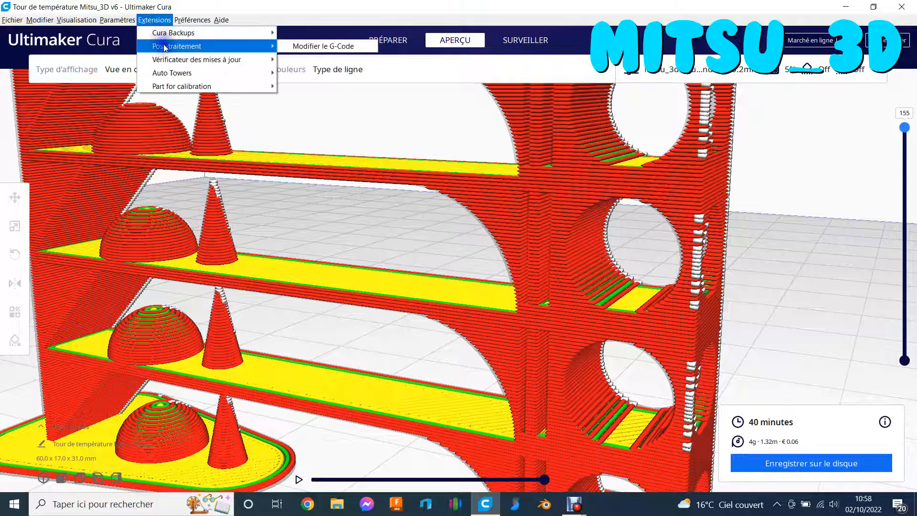
{"action": "left_click", "coordinate": [309, 46]}
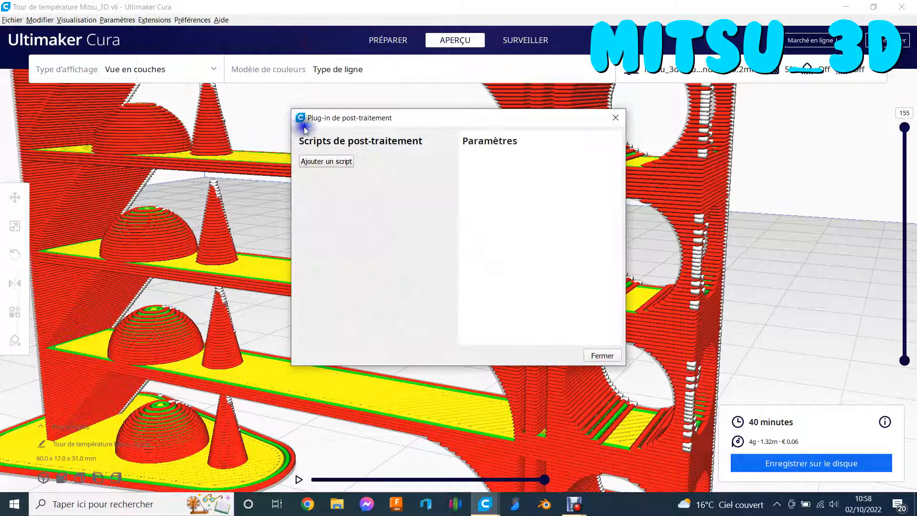
{"action": "left_click", "coordinate": [339, 161]}
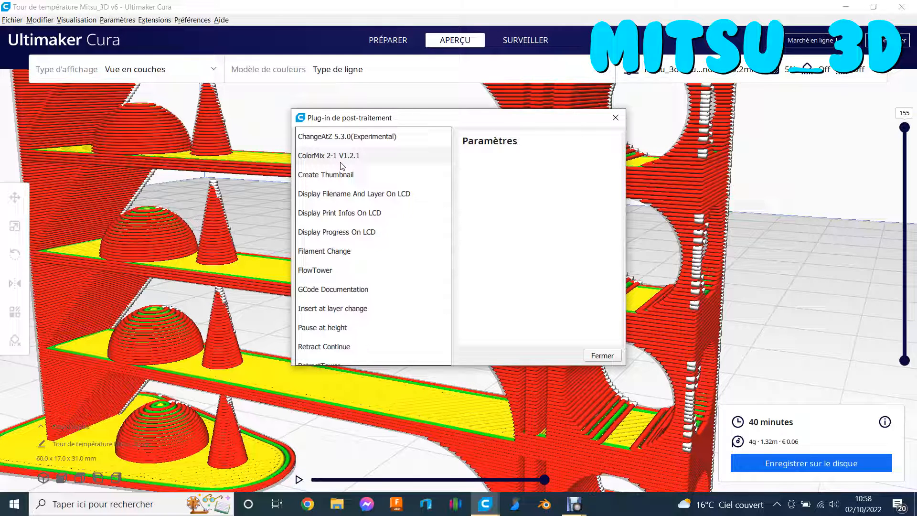
{"action": "left_click", "coordinate": [315, 137]}
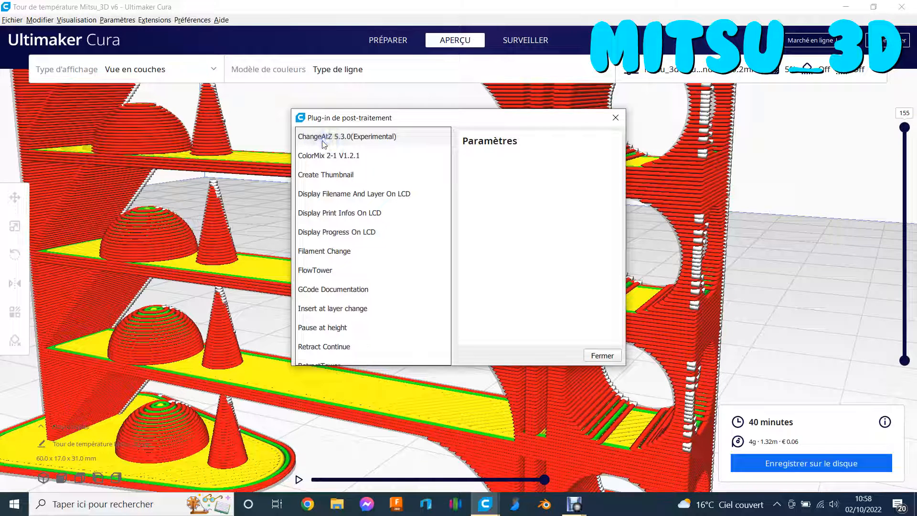
{"action": "left_click", "coordinate": [328, 139]}
{"action": "left_click", "coordinate": [333, 143]}
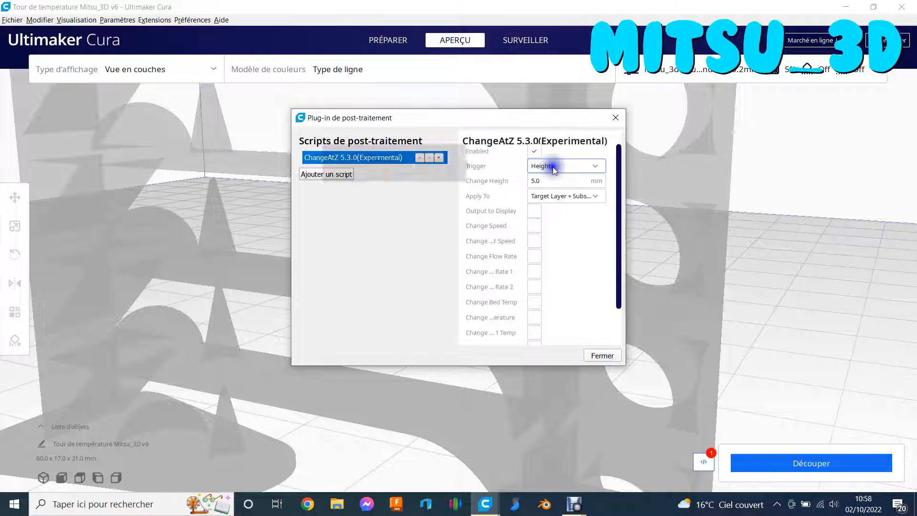
Set the ChangeAtZ script's trigger to Layer No. and its change layer to 41.
{"action": "left_click", "coordinate": [553, 167]}
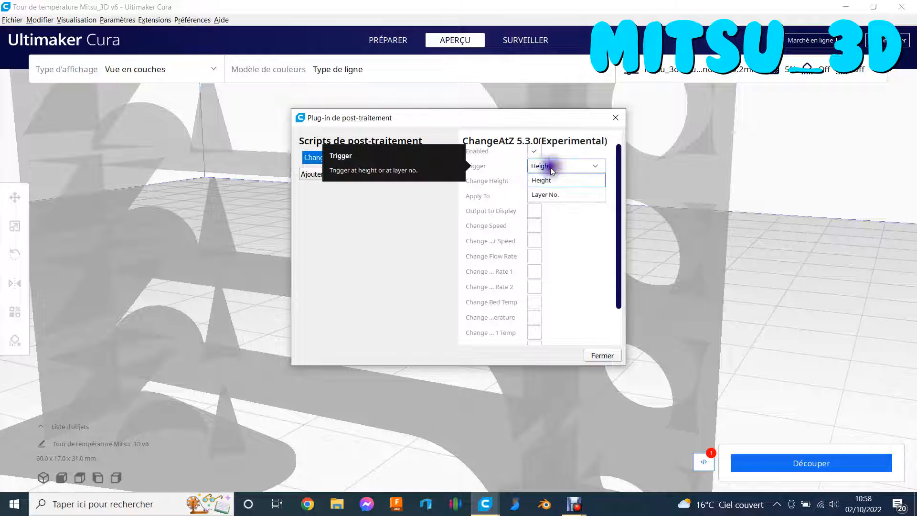
{"action": "left_click", "coordinate": [551, 196]}
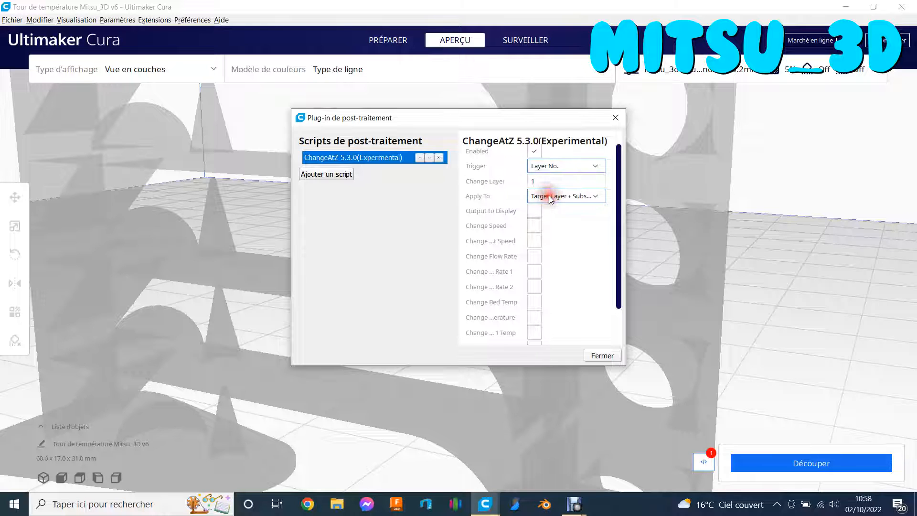
{"action": "left_click", "coordinate": [531, 182]}
{"action": "left_click_drag", "start_coordinate": [530, 181], "coordinate": [528, 182]}
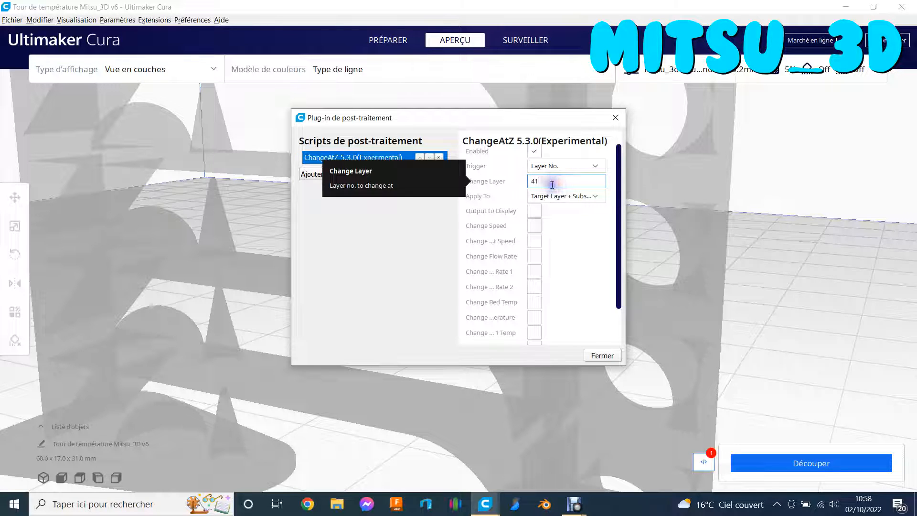
Enable the Extruder 1 temperature change in the layer 41 script and set it to 205 °C.
{"action": "scroll", "coordinate": [563, 282], "scroll_direction": "down", "scroll_amount": 1}
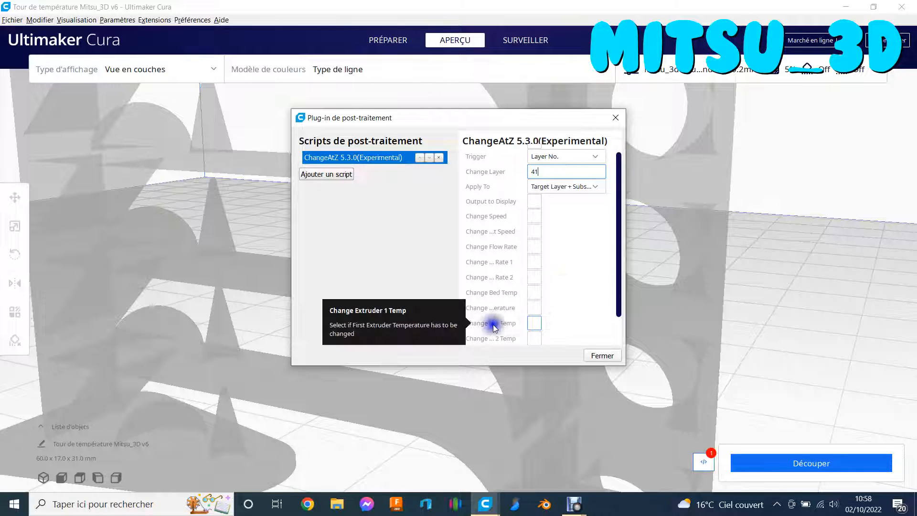
{"action": "left_click", "coordinate": [532, 326]}
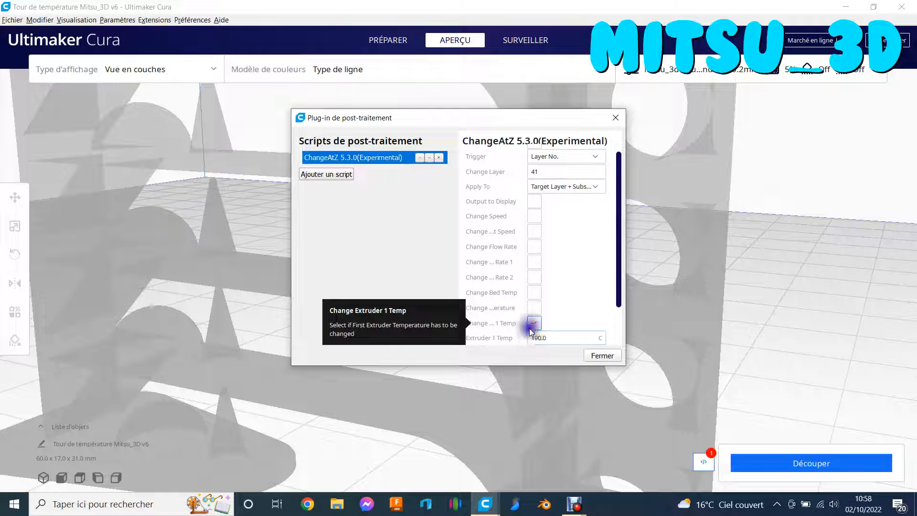
{"action": "left_click", "coordinate": [557, 338]}
{"action": "left_click_drag", "start_coordinate": [557, 337], "coordinate": [525, 337]}
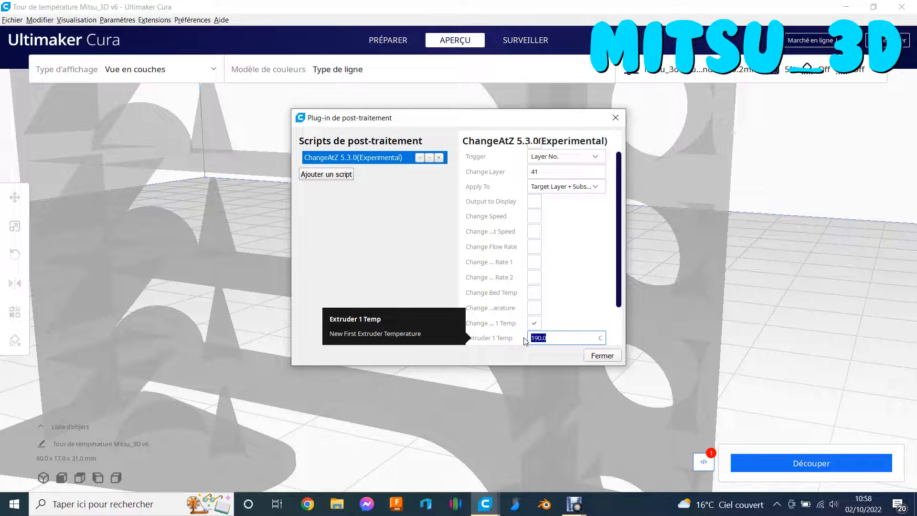
{"action": "type", "text": "205"}
{"action": "left_click", "coordinate": [421, 232]}
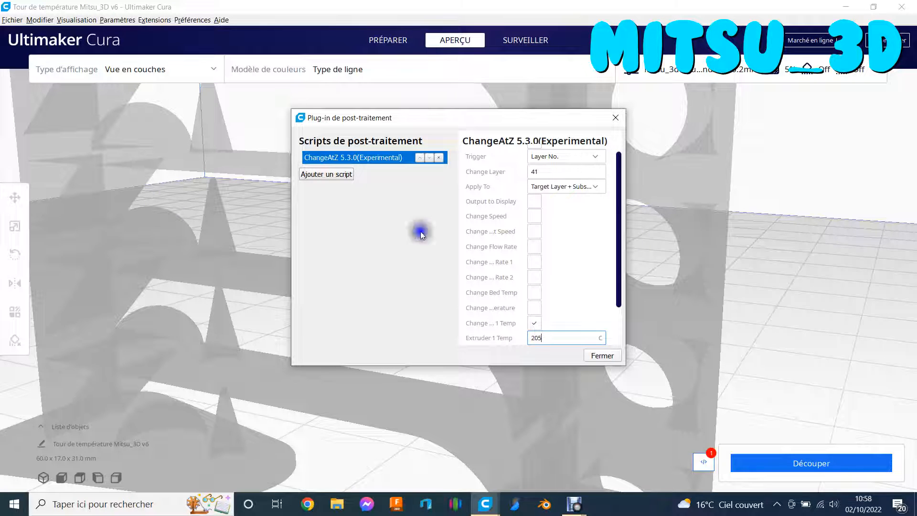
Add a second ChangeAtZ 5.3.0(Experimental) script triggered by Layer No., with its change layer set to 79.
{"action": "left_click", "coordinate": [335, 174]}
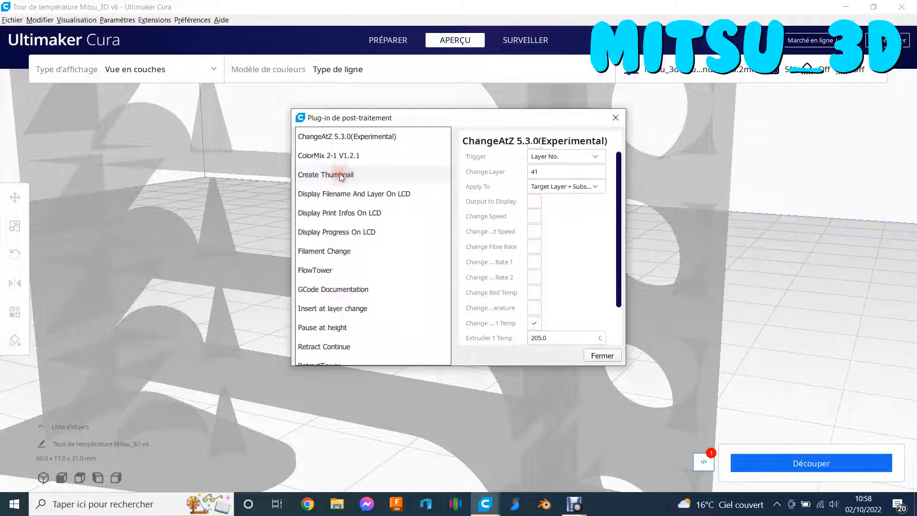
{"action": "left_click", "coordinate": [324, 138]}
{"action": "left_click", "coordinate": [540, 157]}
{"action": "left_click", "coordinate": [538, 185]}
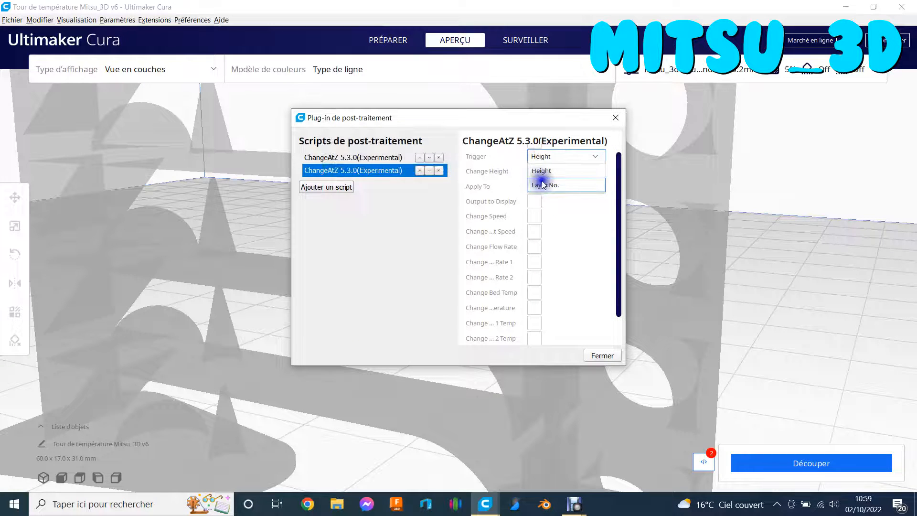
{"action": "left_click_drag", "start_coordinate": [554, 173], "coordinate": [525, 173]}
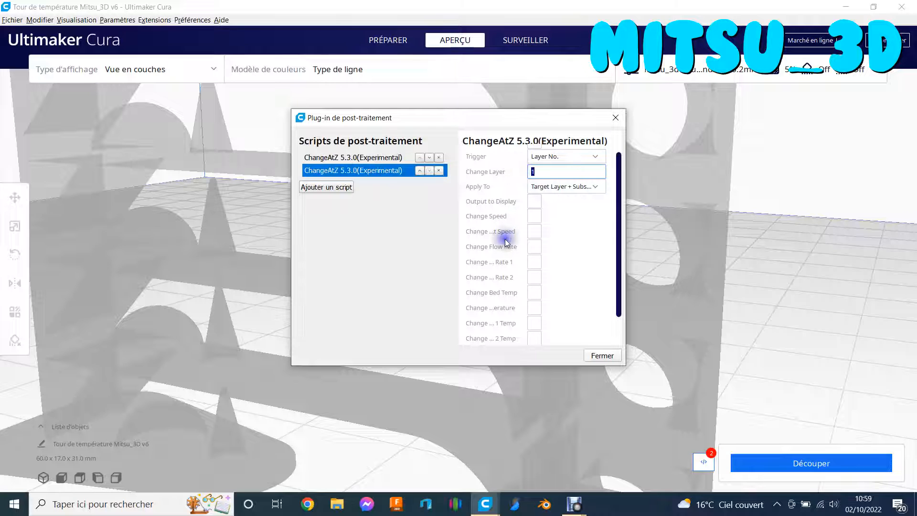
{"action": "type", "text": "79"}
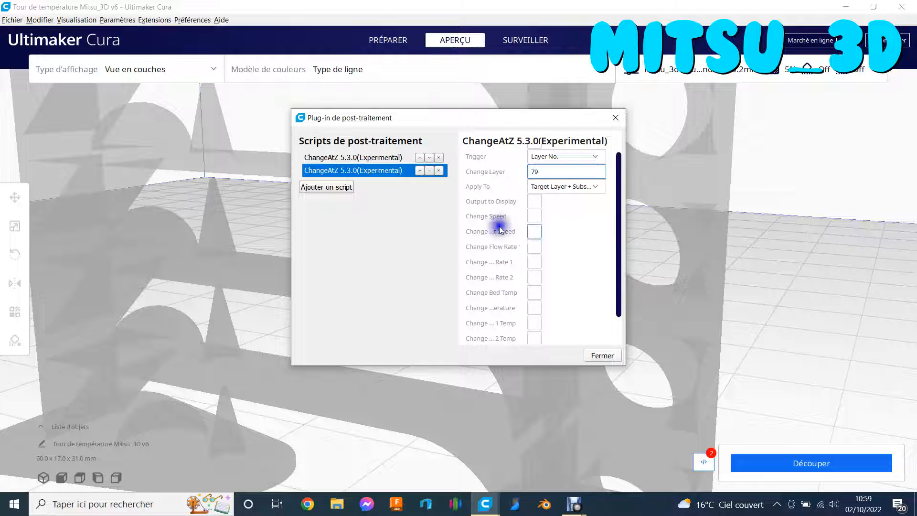
Enable the Extruder 1 temperature change in the layer 79 script and set it to 200 °C.
{"action": "left_click", "coordinate": [534, 322]}
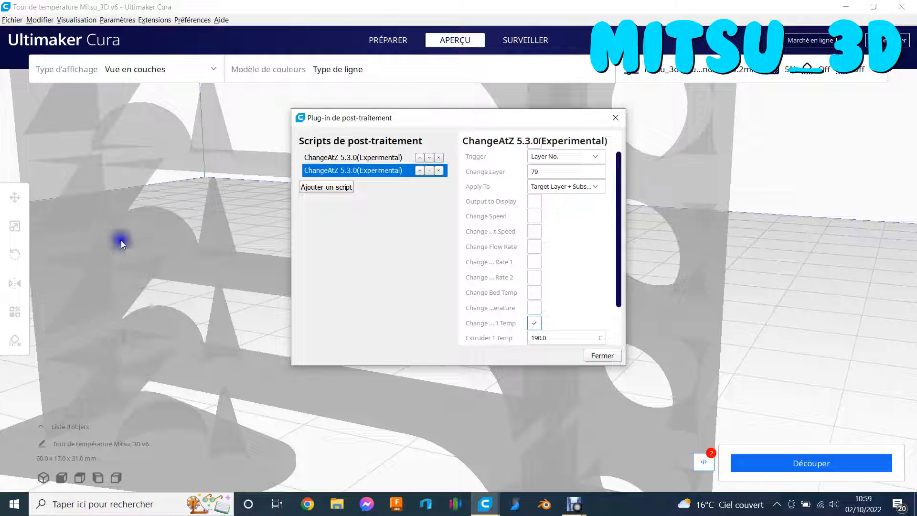
{"action": "double_click", "coordinate": [536, 339]}
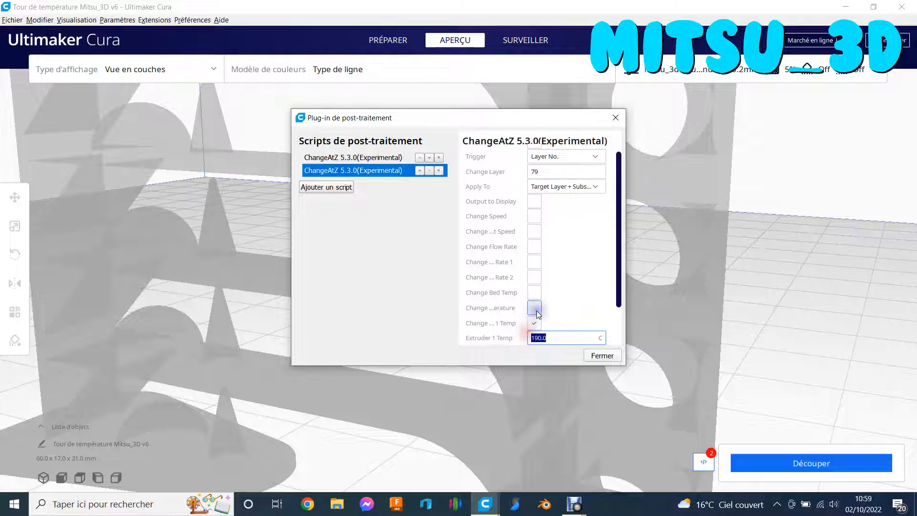
{"action": "type", "text": "200"}
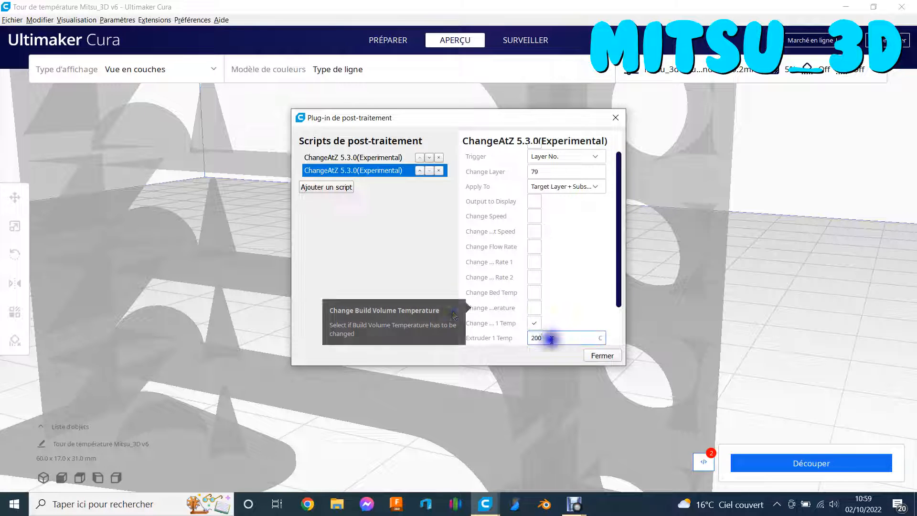
Add a third ChangeAtZ 5.3.0(Experimental) script triggered by Layer No., with its change layer set to 117.
{"action": "left_click", "coordinate": [336, 187]}
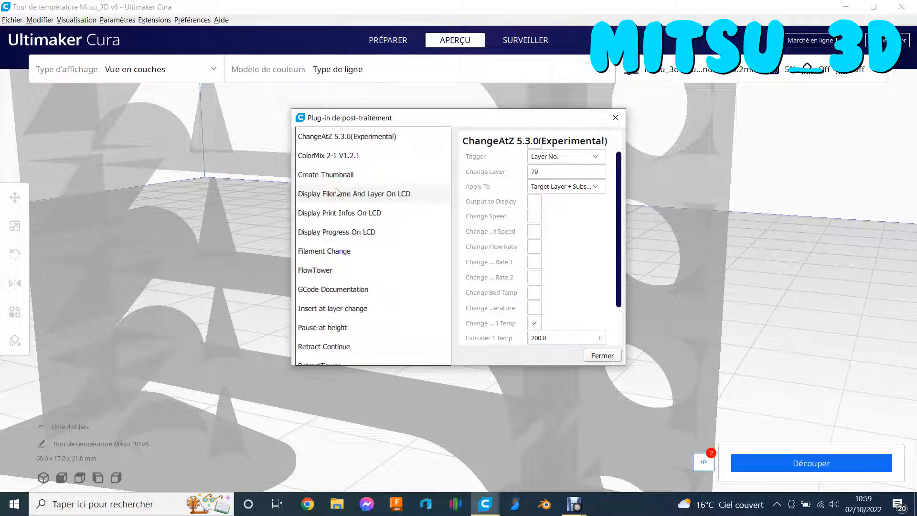
{"action": "left_click", "coordinate": [350, 141]}
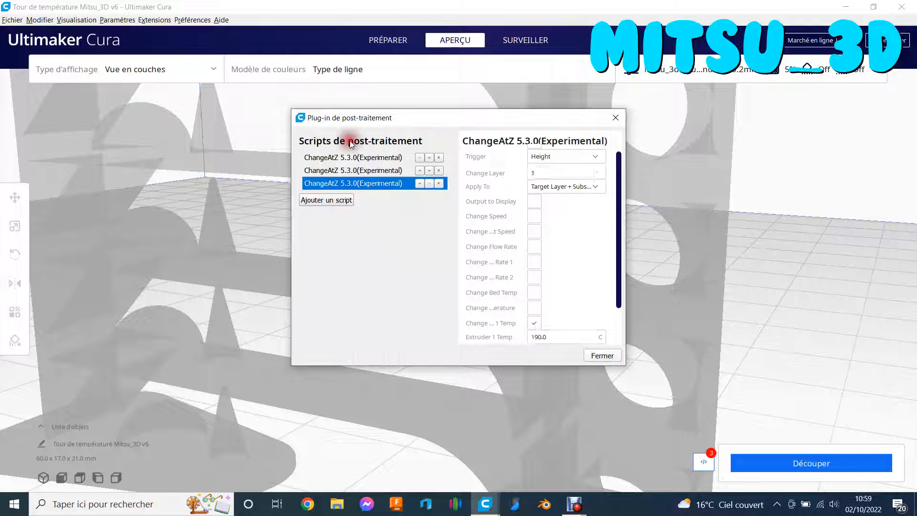
{"action": "left_click", "coordinate": [559, 157]}
{"action": "left_click", "coordinate": [558, 184]}
{"action": "left_click", "coordinate": [543, 172]}
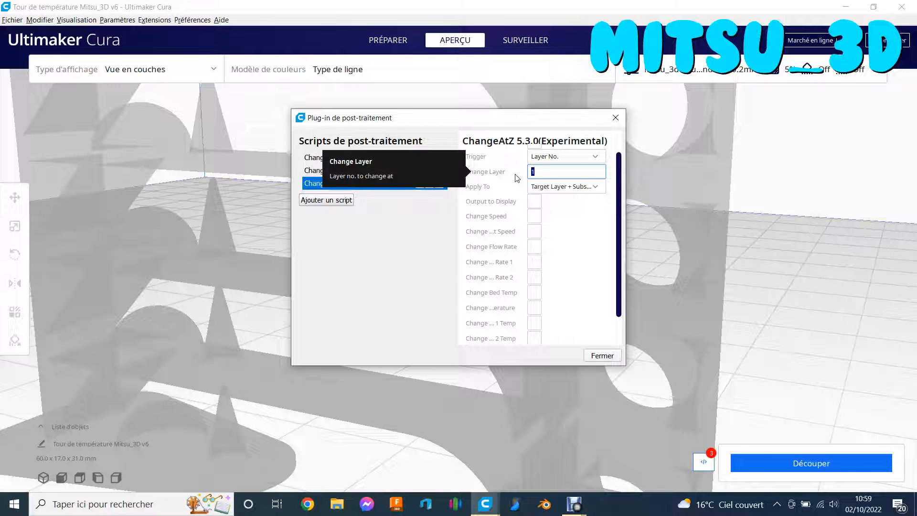
{"action": "type", "text": "117"}
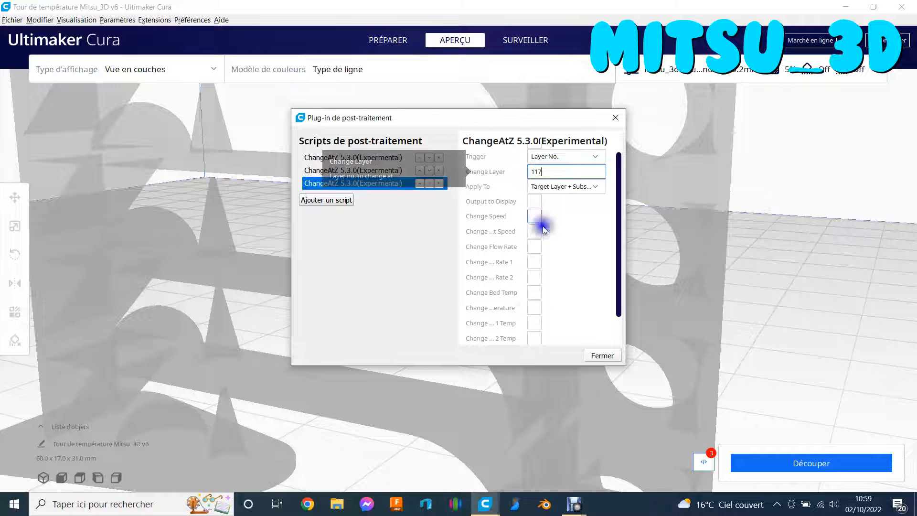
Enable the Extruder 1 temperature change in the layer 117 script and set it to 195 °C.
{"action": "left_click", "coordinate": [533, 324]}
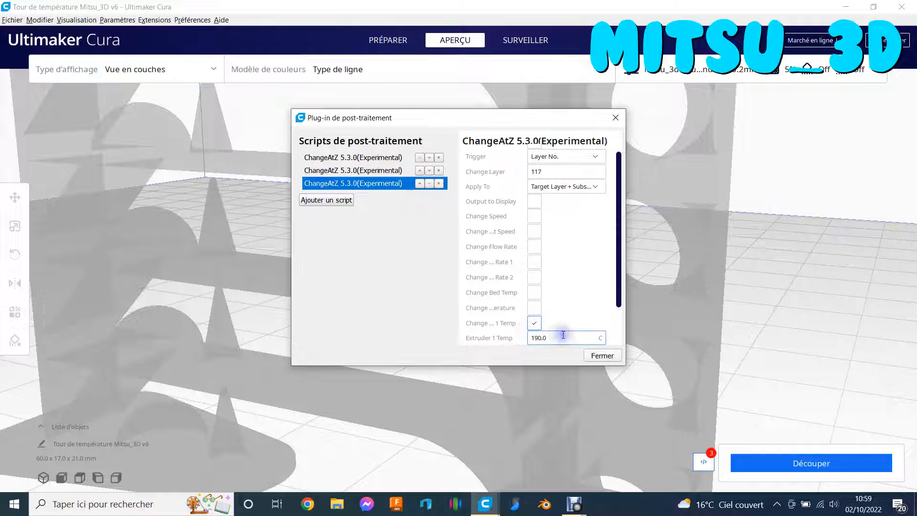
{"action": "double_click", "coordinate": [537, 338]}
{"action": "type", "text": "195"}
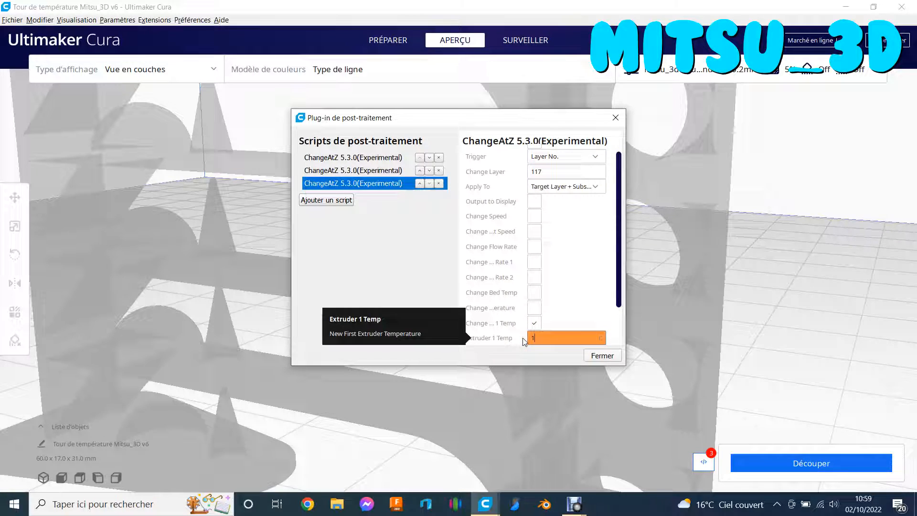
Review the settings of the second and first ChangeAtZ scripts, and close the post-processing window.
{"action": "left_click", "coordinate": [377, 169]}
{"action": "left_click", "coordinate": [382, 157]}
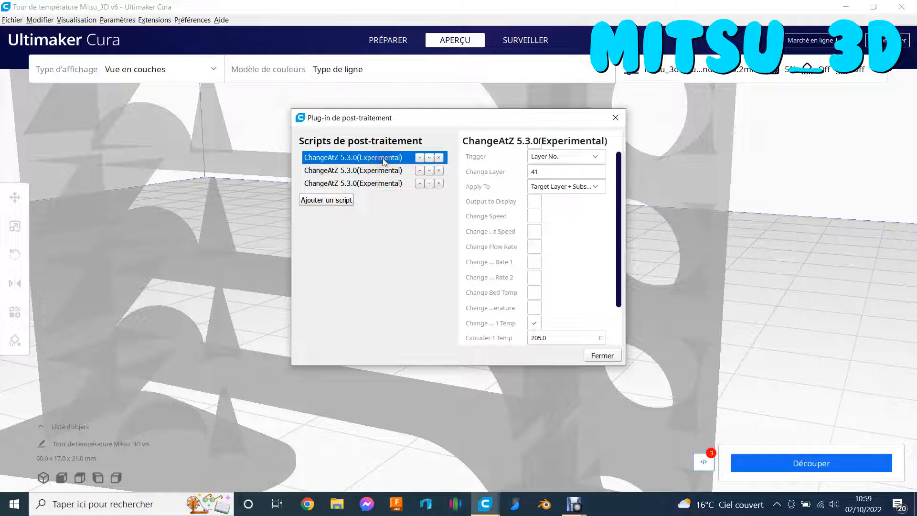
{"action": "left_click", "coordinate": [598, 357]}
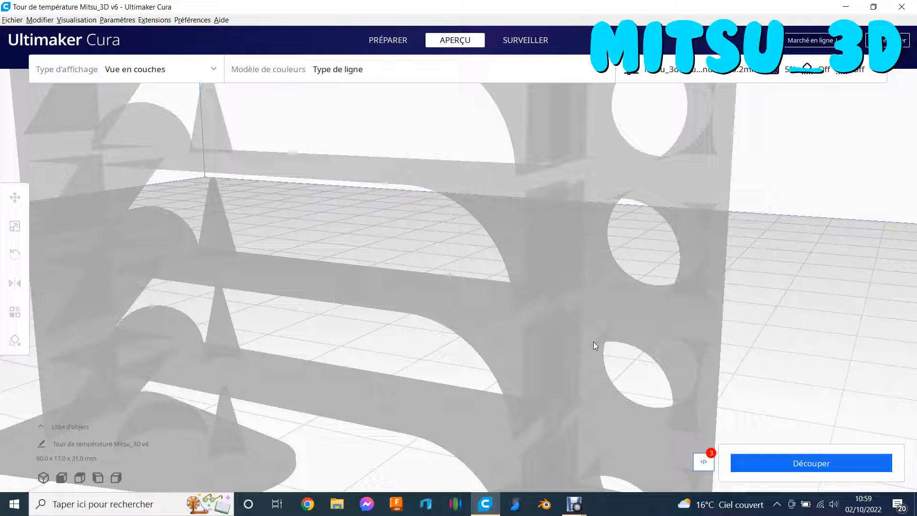
{"action": "left_click", "coordinate": [839, 435]}
{"action": "left_click", "coordinate": [850, 429]}
{"action": "left_click_drag", "start_coordinate": [542, 202], "coordinate": [528, 192]}
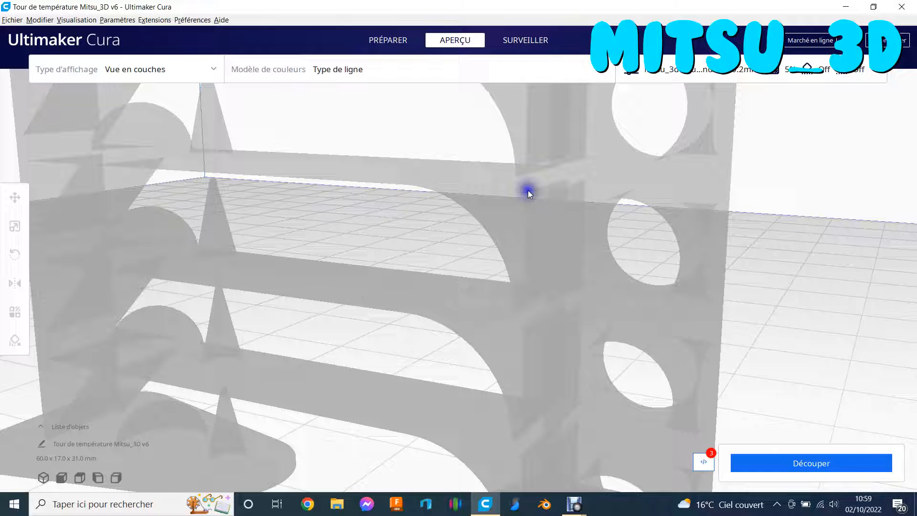
Reopen the active post-processing scripts to check the list, and close the window again.
{"action": "left_click", "coordinate": [706, 454]}
{"action": "left_click", "coordinate": [704, 461]}
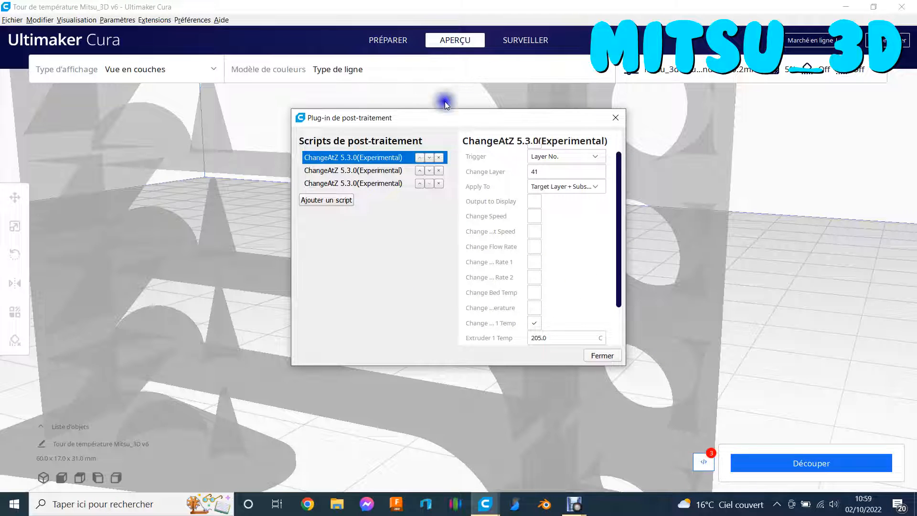
{"action": "left_click", "coordinate": [607, 355]}
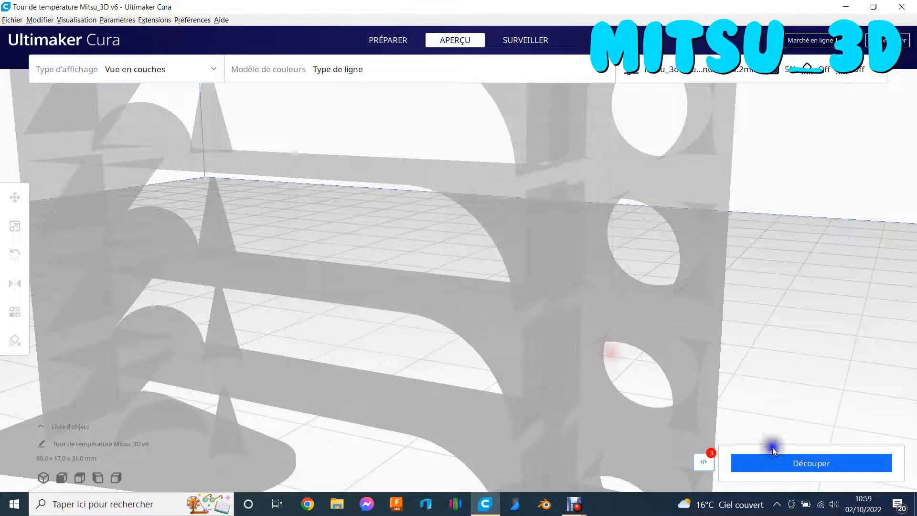
Slice the temperature tower with the post-processing scripts applied and inspect the whole model in the layer preview.
{"action": "left_click", "coordinate": [825, 462]}
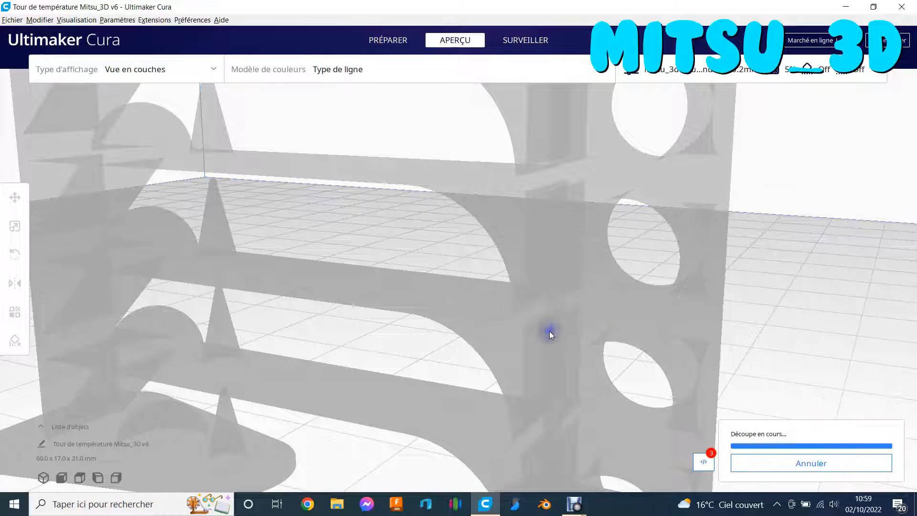
{"action": "scroll", "coordinate": [501, 323], "scroll_direction": "down", "scroll_amount": 5}
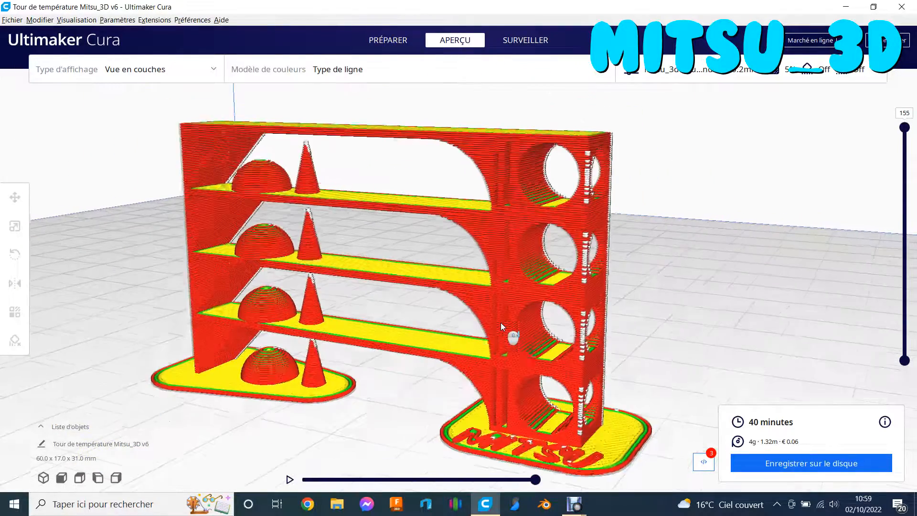
{"action": "mouse_move", "coordinate": [401, 298]}
{"action": "right_mouse_down"}
{"action": "mouse_move", "coordinate": [462, 295]}
{"action": "mouse_move", "coordinate": [416, 293]}
{"action": "right_mouse_up"}
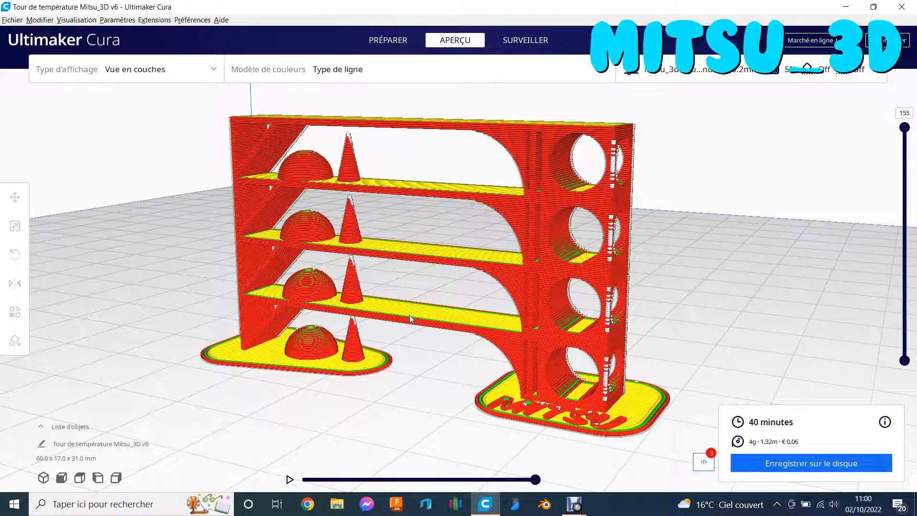
{"action": "mouse_move", "coordinate": [456, 366]}
{"action": "left_mouse_down"}
{"action": "mouse_move", "coordinate": [463, 377]}
{"action": "mouse_move", "coordinate": [505, 370]}
{"action": "left_mouse_up"}
{"action": "left_click", "coordinate": [696, 94]}
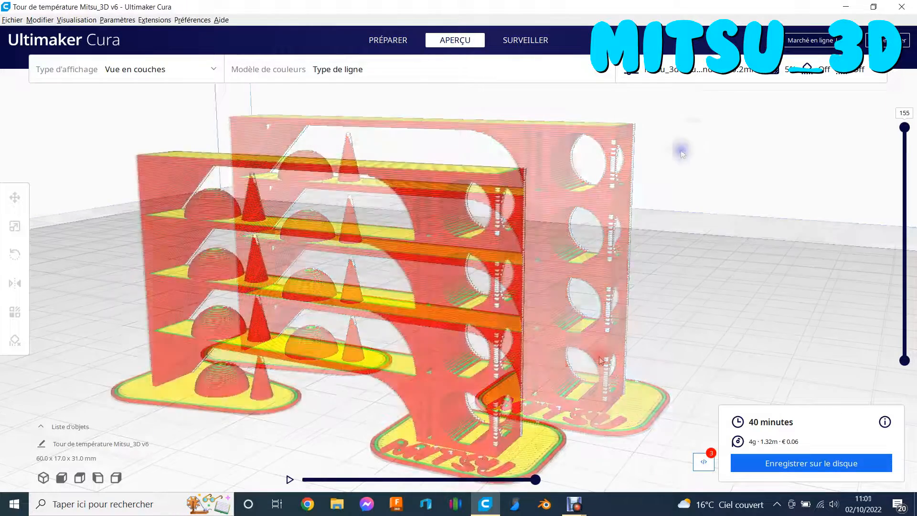
{"action": "scroll", "coordinate": [410, 271], "scroll_direction": "down", "scroll_amount": 3}
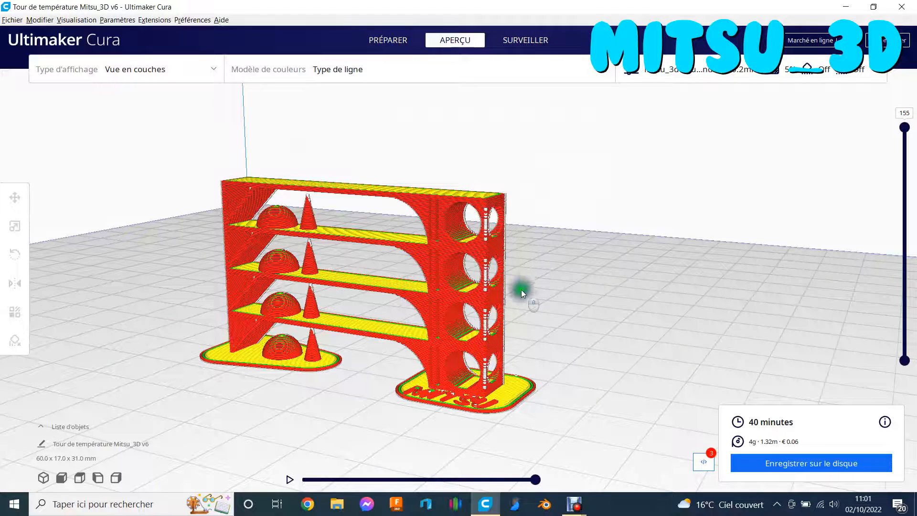
{"action": "middle_click_drag", "start_coordinate": [520, 289], "coordinate": [537, 273]}
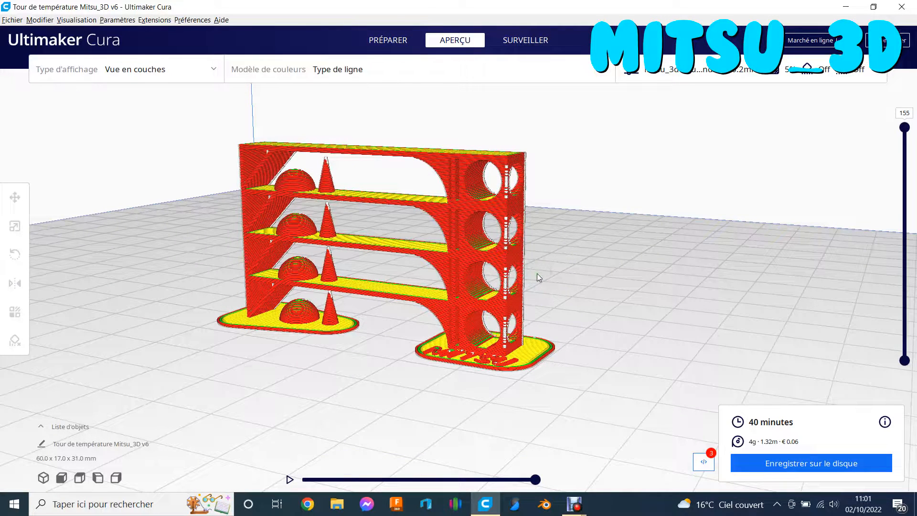